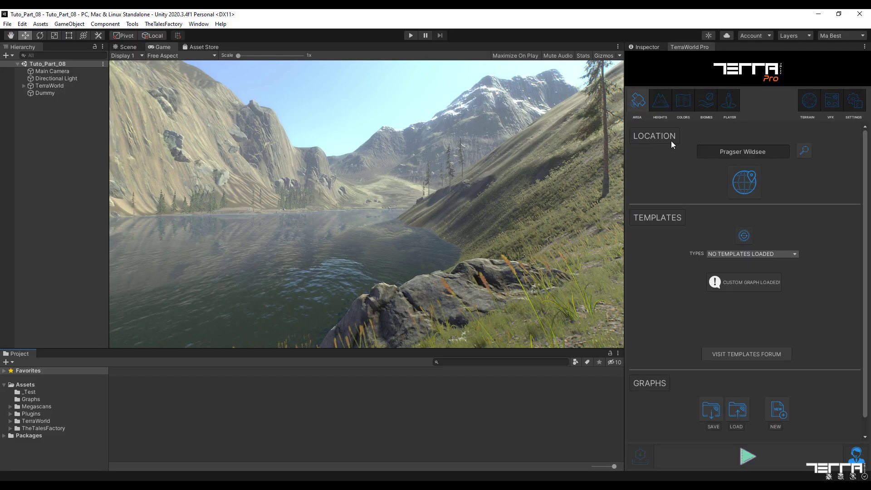
Step: Set Color Filter 5's selected colour to dark green H 96, S 67, V 36
{"action": "left_click", "coordinate": [683, 106]}
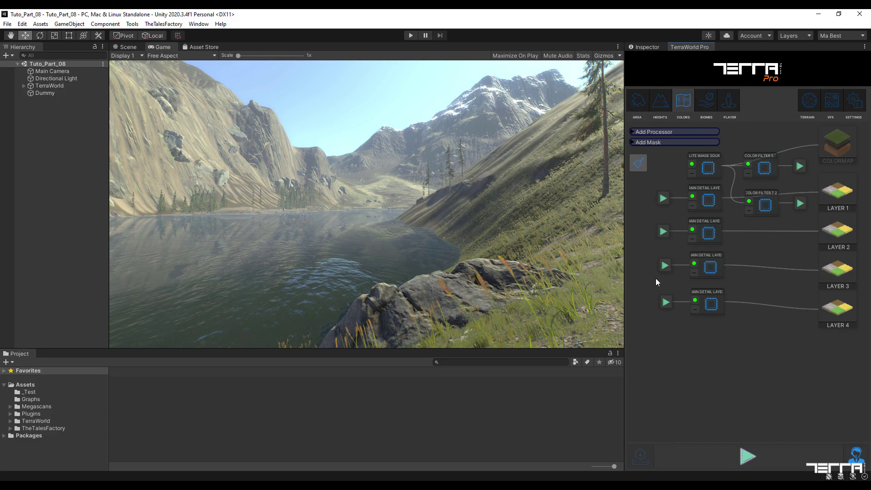
{"action": "left_click", "coordinate": [755, 176]}
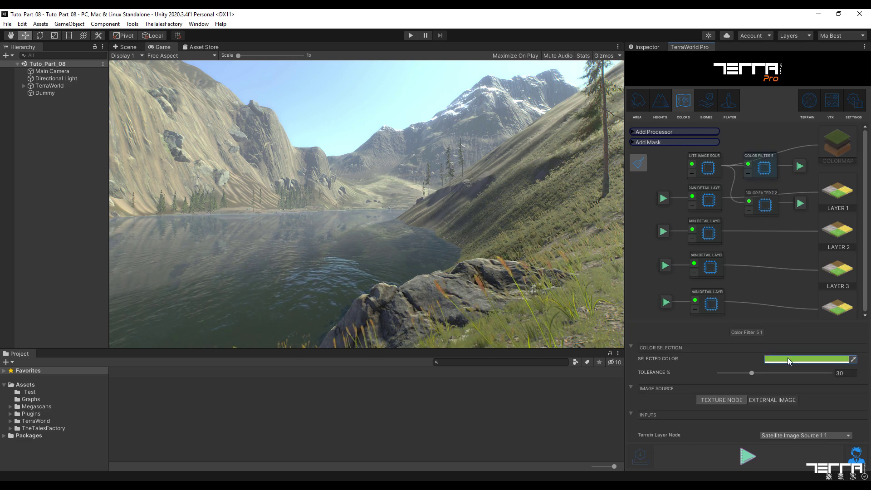
{"action": "left_click", "coordinate": [808, 359]}
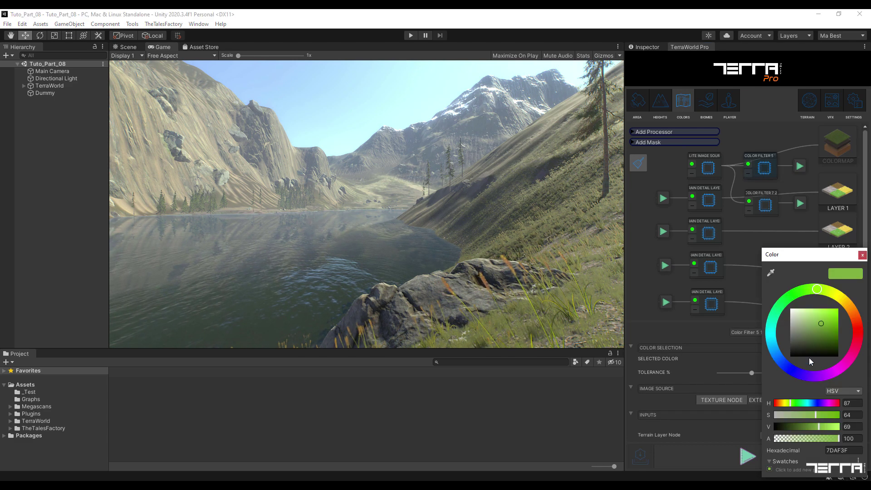
{"action": "left_click", "coordinate": [854, 404]}
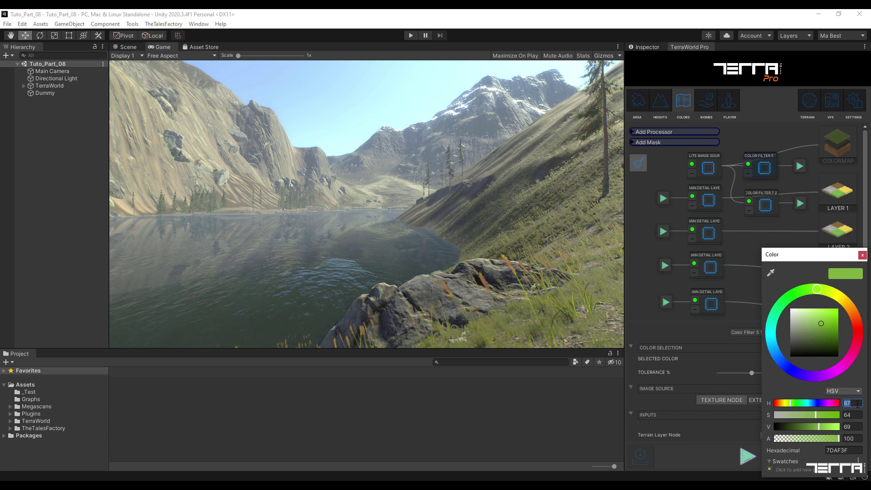
{"action": "type", "text": "96"}
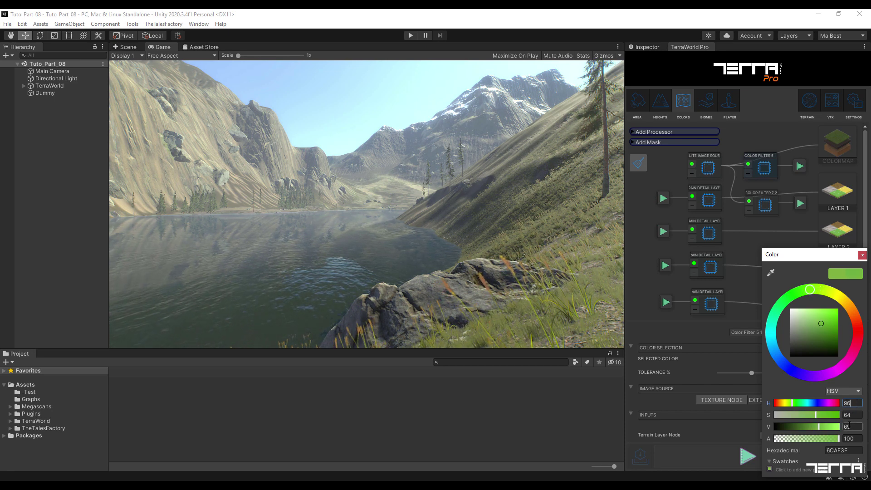
{"action": "left_click", "coordinate": [859, 415]}
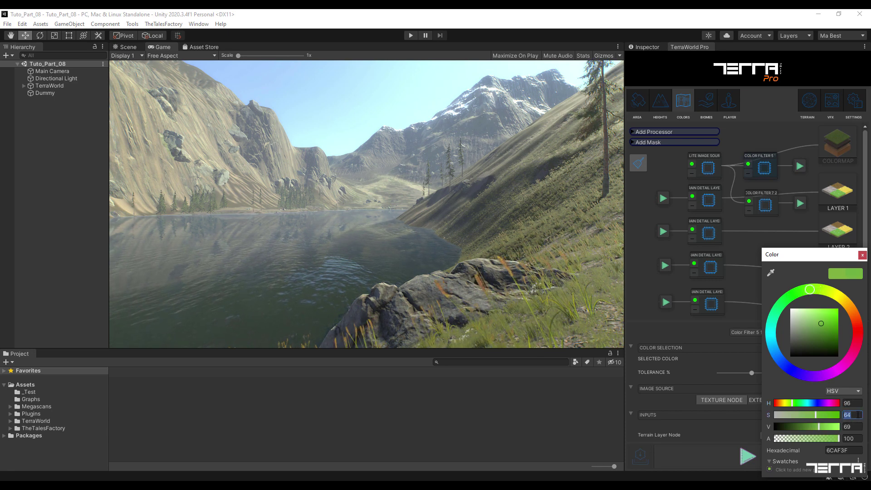
{"action": "type", "text": "67"}
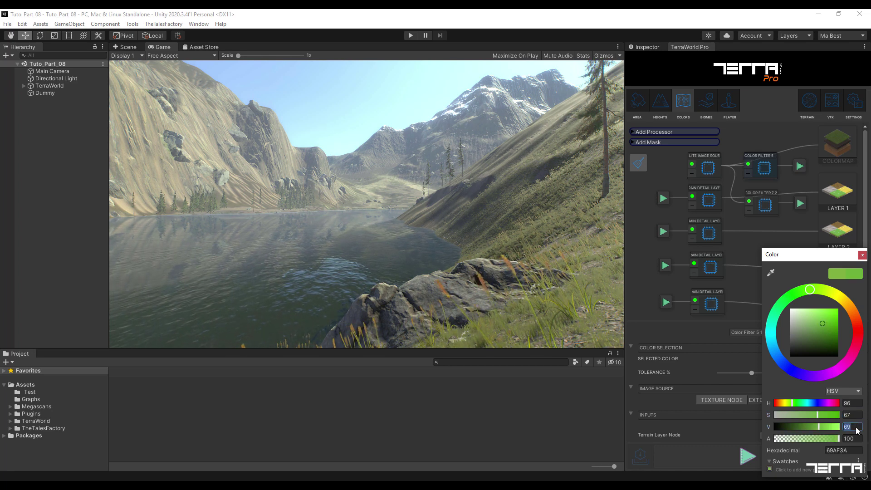
{"action": "type", "text": "36"}
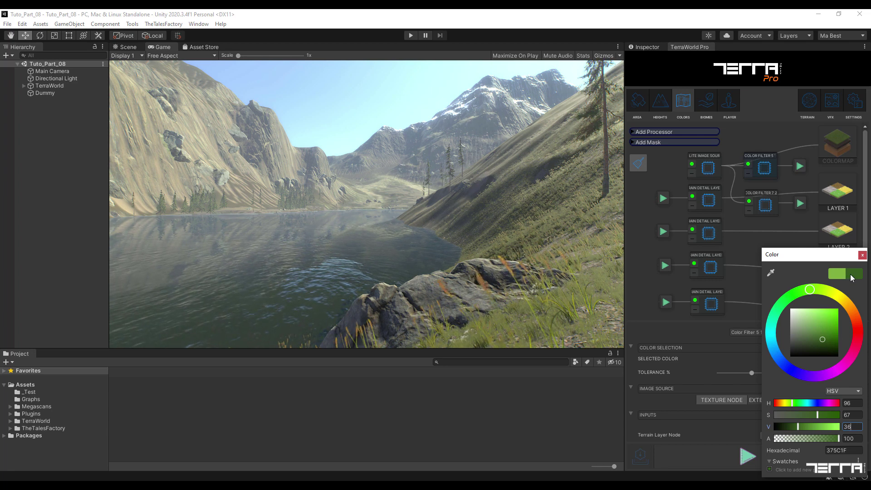
Step: Set the filter's tolerance to 40% and bring up the Biomes graph
{"action": "left_click", "coordinate": [862, 255]}
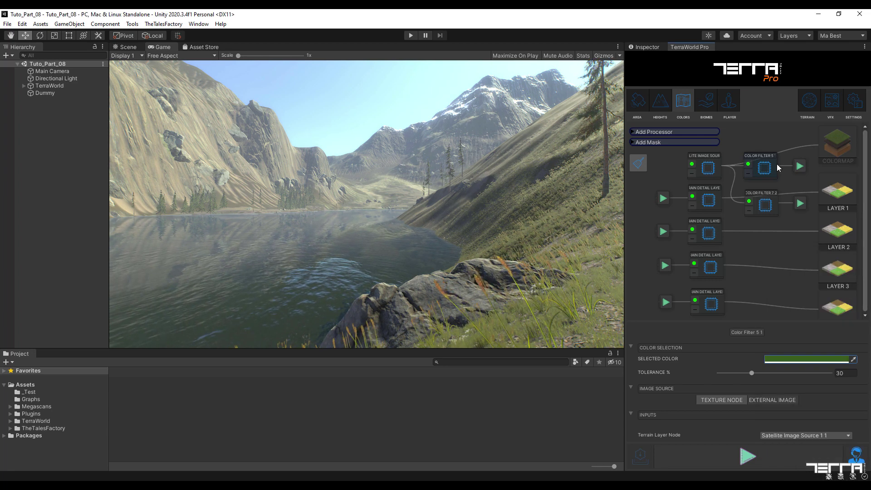
{"action": "left_click", "coordinate": [846, 374]}
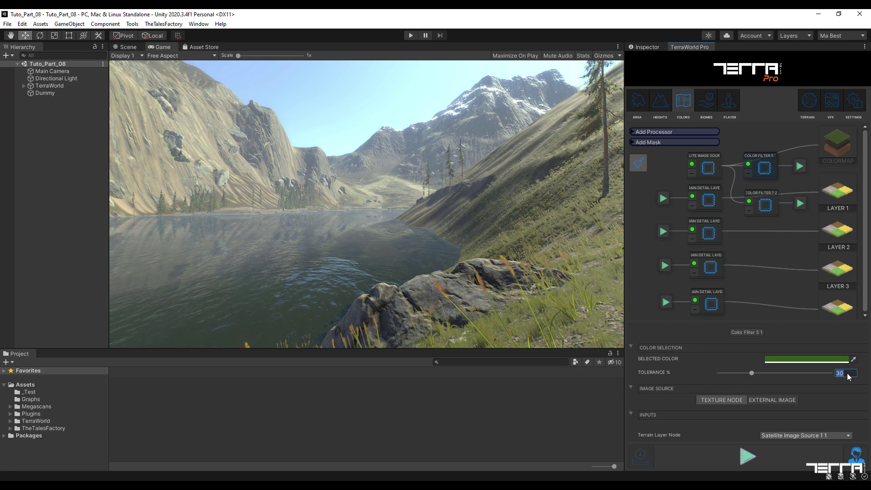
{"action": "type", "text": "4"}
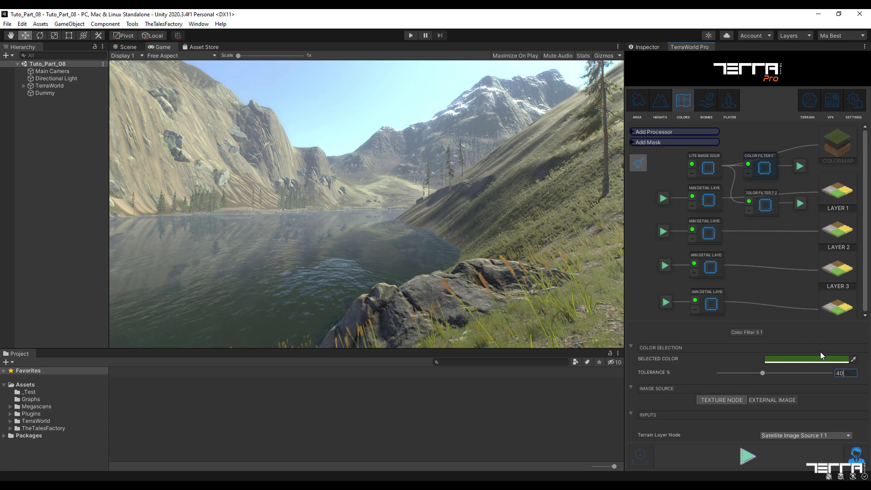
{"action": "left_click", "coordinate": [706, 109]}
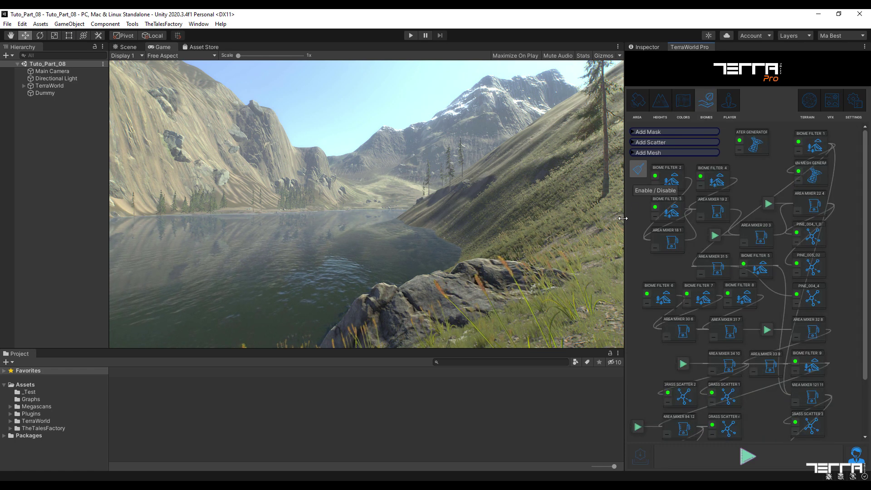
{"action": "left_click", "coordinate": [671, 184]}
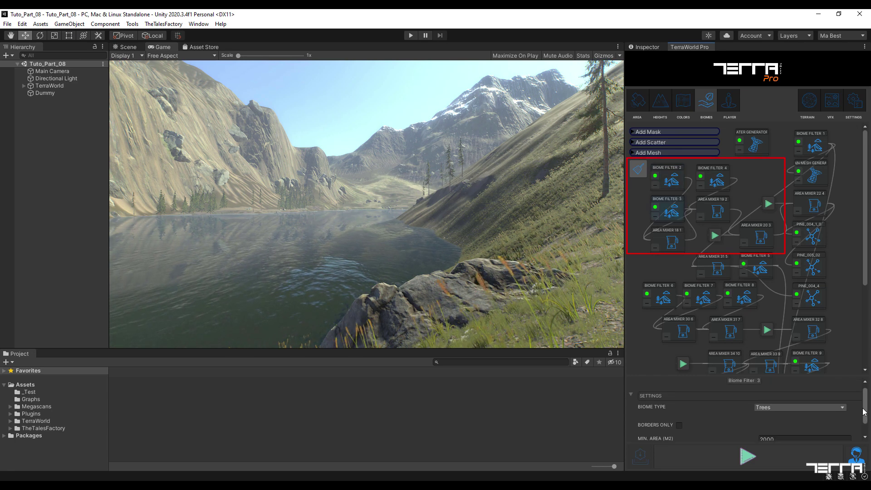
{"action": "left_click", "coordinate": [672, 240]}
{"action": "left_click_drag", "start_coordinate": [867, 407], "coordinate": [868, 417]}
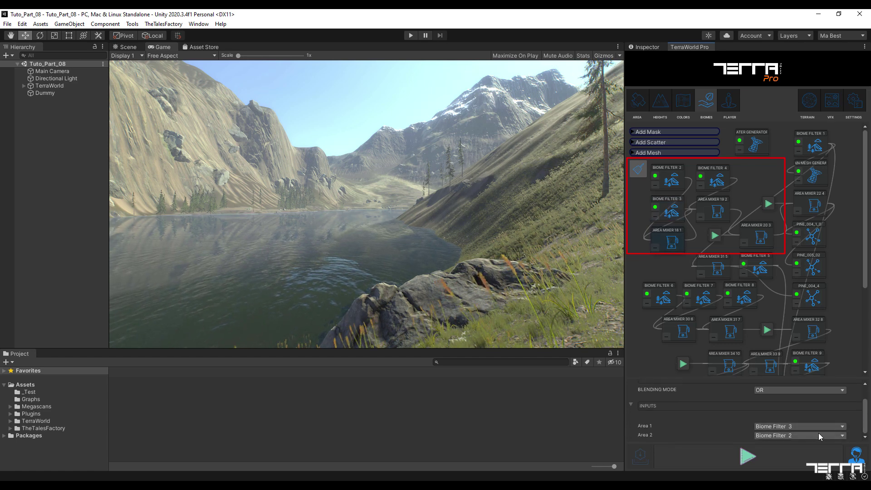
{"action": "left_click", "coordinate": [717, 183]}
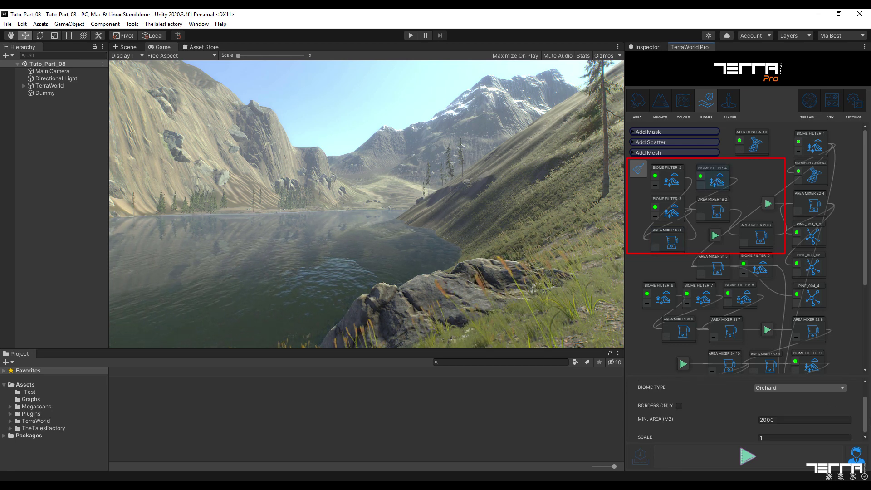
{"action": "left_click", "coordinate": [721, 212]}
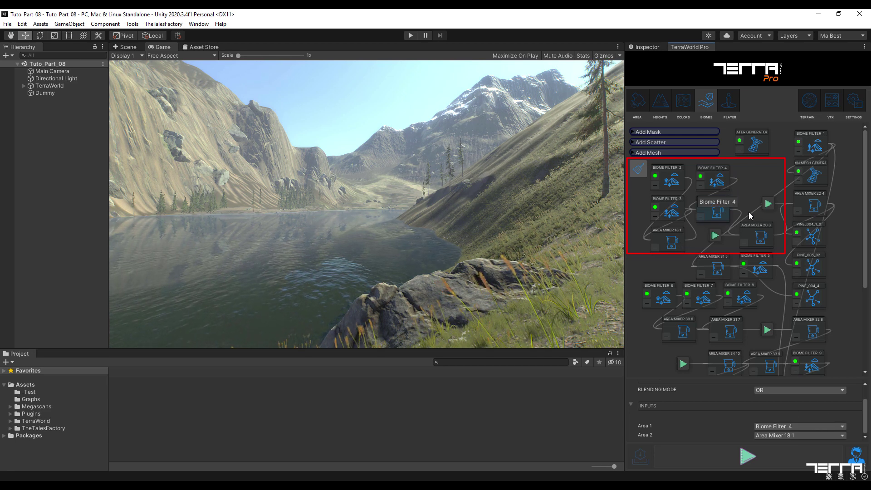
{"action": "left_click", "coordinate": [758, 237]}
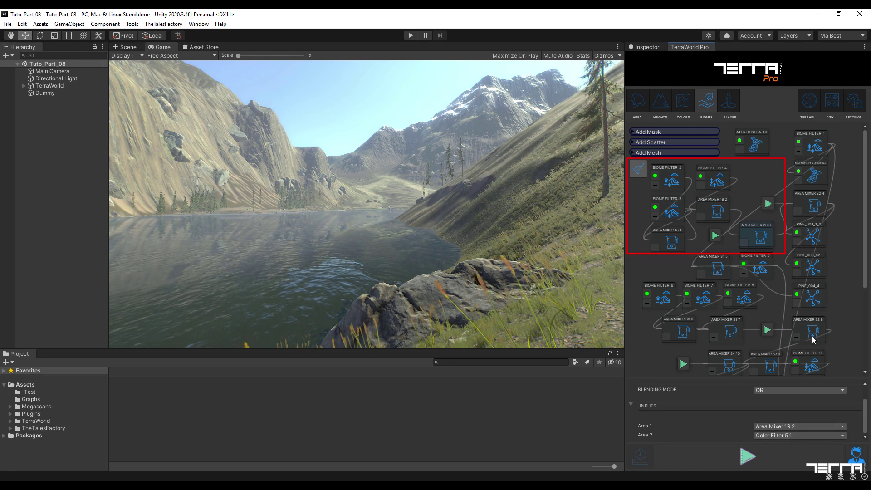
{"action": "left_click", "coordinate": [812, 206]}
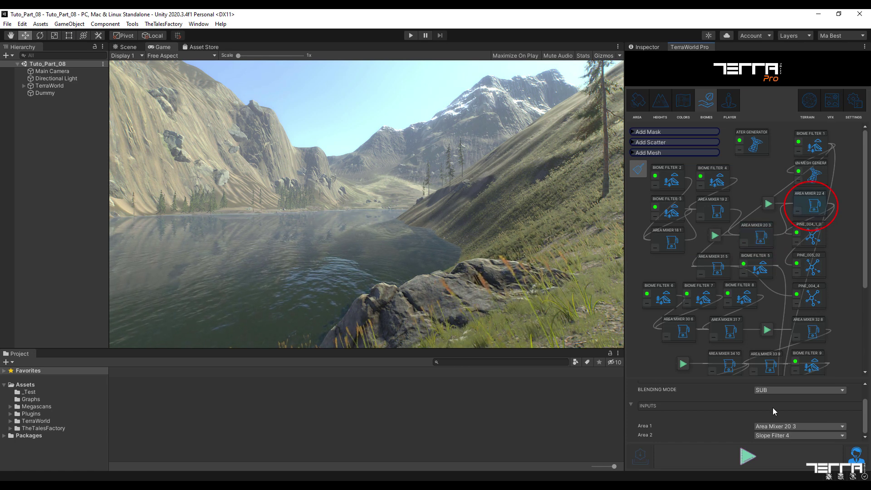
{"action": "mouse_move", "coordinate": [864, 410]}
{"action": "left_mouse_down"}
{"action": "mouse_move", "coordinate": [864, 399]}
{"action": "mouse_move", "coordinate": [864, 410]}
{"action": "left_mouse_up"}
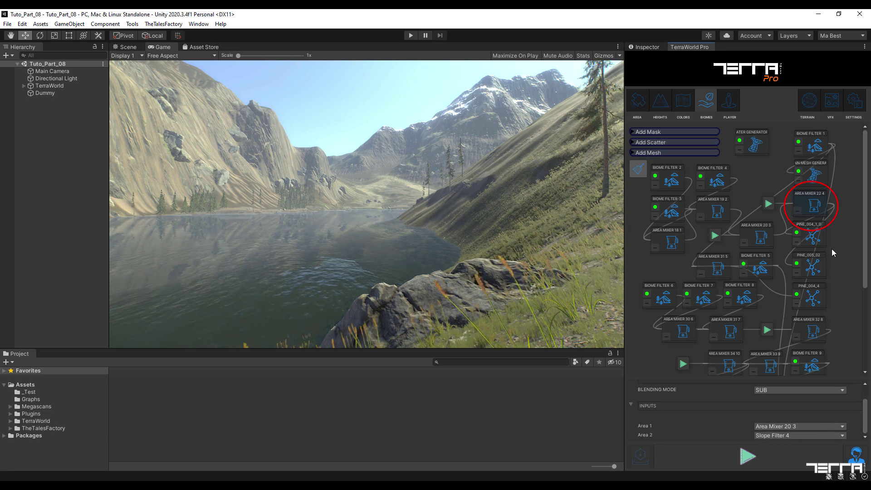
{"action": "left_click", "coordinate": [836, 230]}
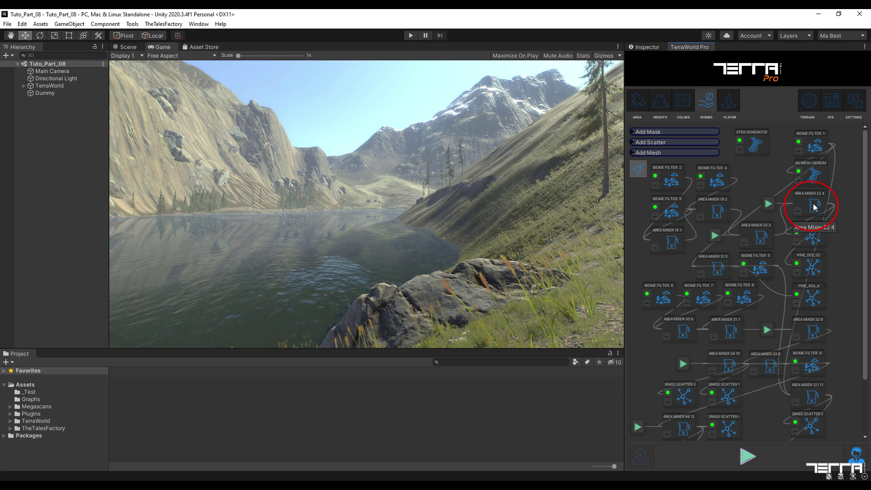
Step: Delete the Area Mixer 22 4 node and feed Area Mixer 20 3 into PINE_004_1_0
{"action": "left_click", "coordinate": [798, 211]}
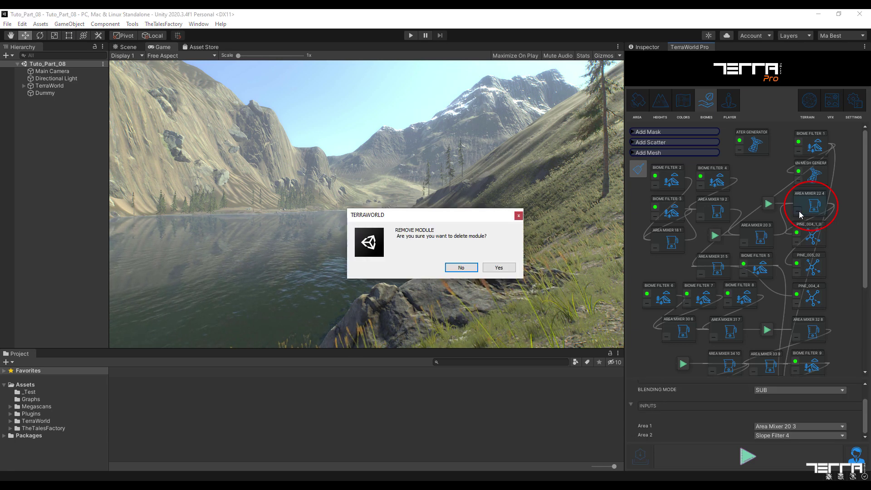
{"action": "left_click", "coordinate": [503, 268]}
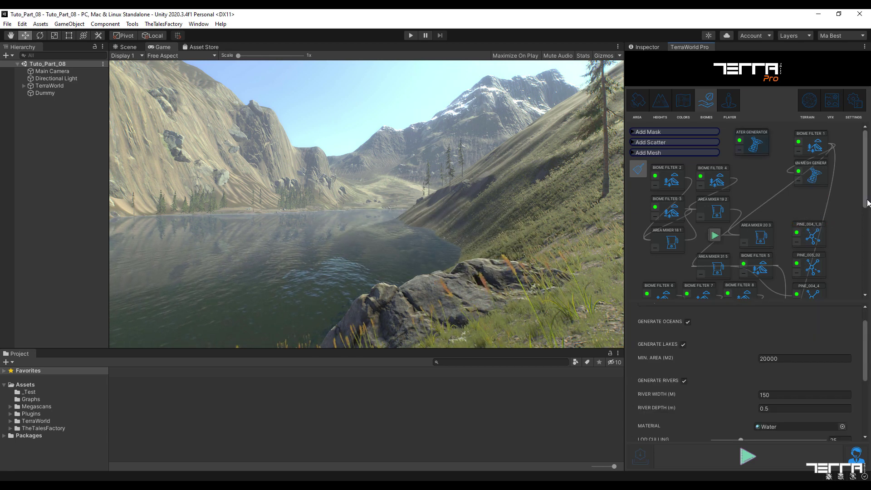
{"action": "scroll", "coordinate": [815, 174], "scroll_direction": "down", "scroll_amount": 3}
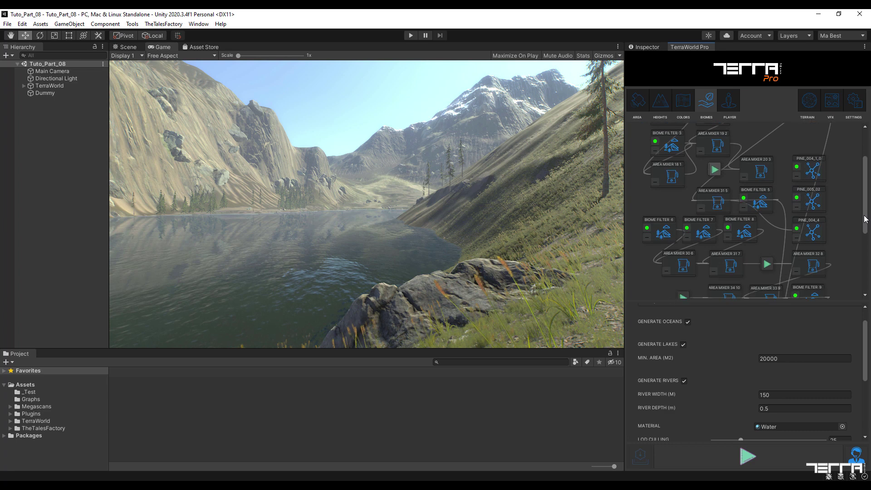
{"action": "left_click", "coordinate": [815, 174]}
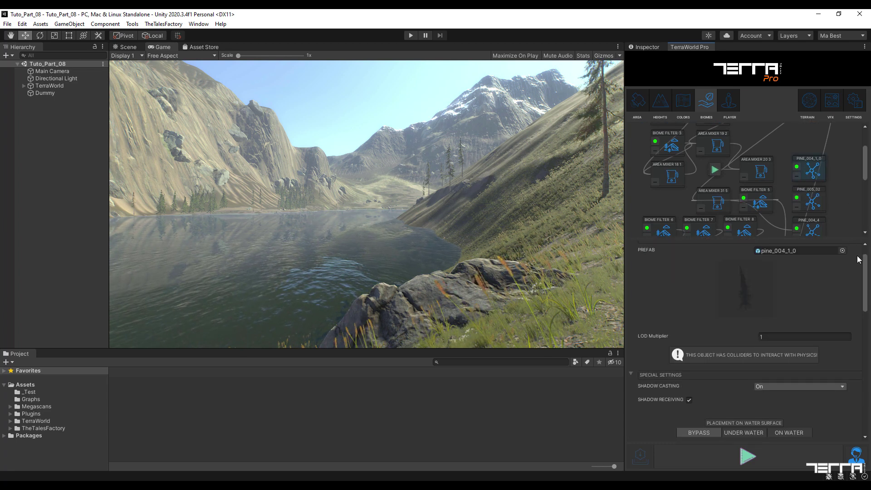
{"action": "left_click_drag", "start_coordinate": [865, 273], "coordinate": [866, 395]}
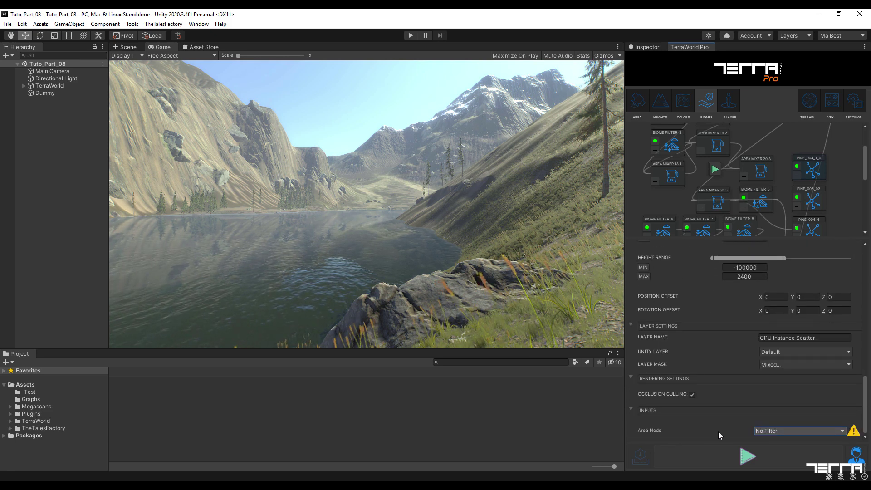
{"action": "left_click", "coordinate": [800, 430]}
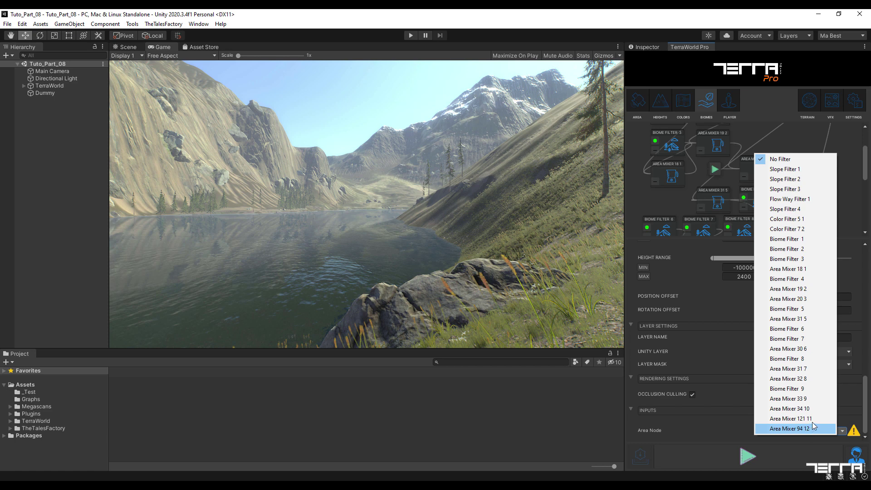
{"action": "left_click", "coordinate": [782, 299]}
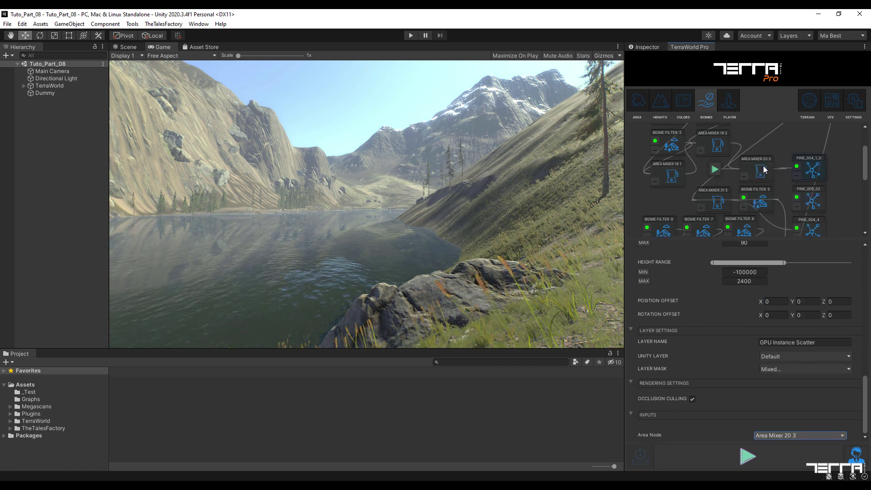
Step: Set PINE_005_02's Area Node input to Area Mixer 20 3
{"action": "left_click", "coordinate": [815, 196]}
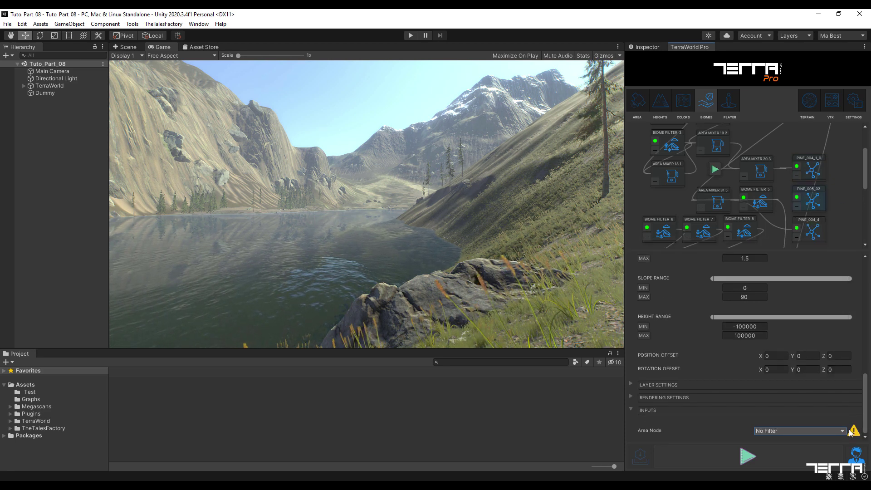
{"action": "mouse_move", "coordinate": [867, 410]}
{"action": "left_mouse_down"}
{"action": "mouse_move", "coordinate": [867, 285]}
{"action": "mouse_move", "coordinate": [867, 420]}
{"action": "left_mouse_up"}
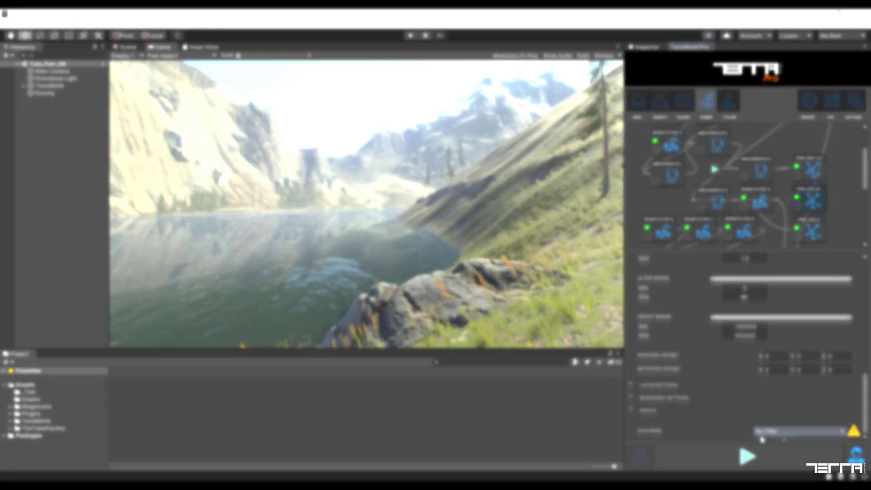
{"action": "left_click", "coordinate": [798, 430]}
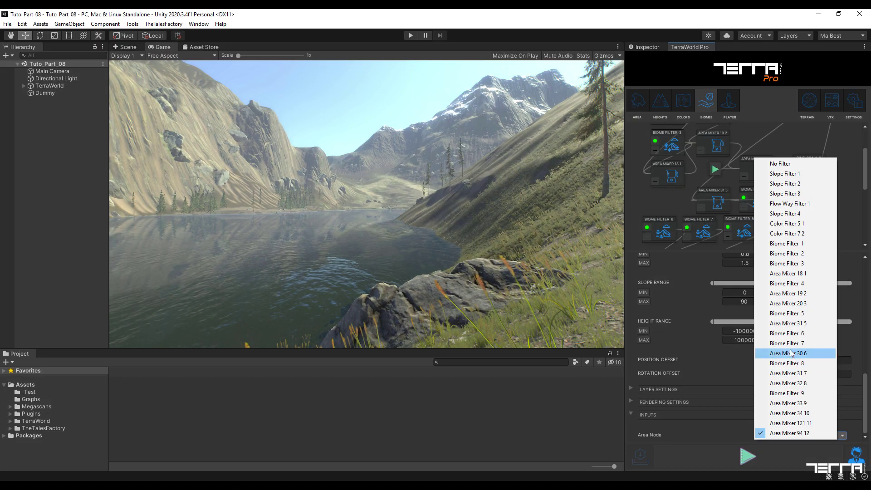
{"action": "left_click", "coordinate": [793, 303]}
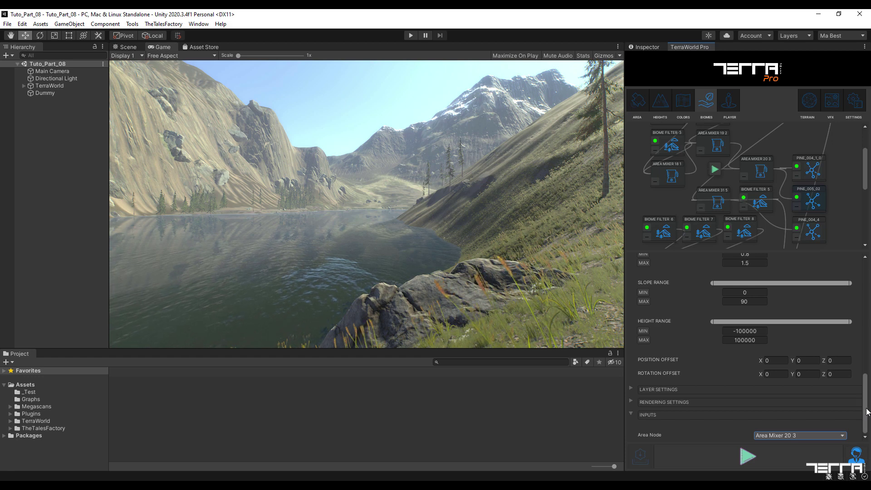
{"action": "left_click", "coordinate": [842, 212]}
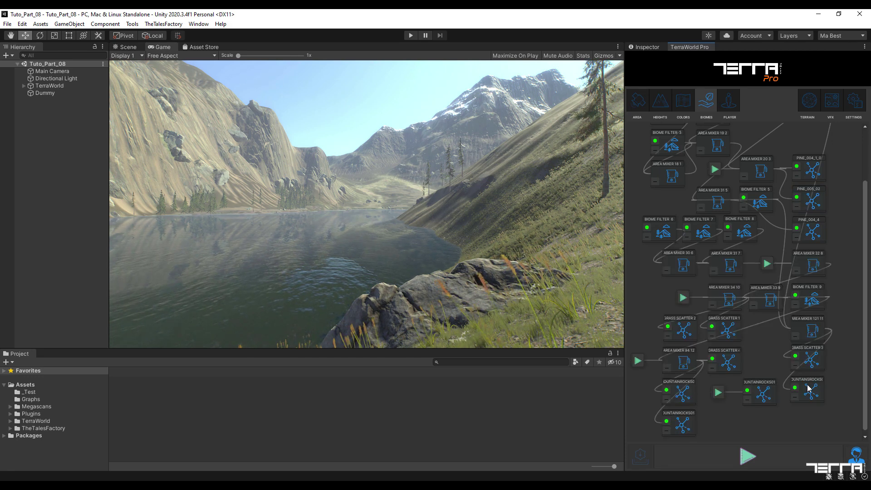
Step: Regenerate the world and fly around the Scene view to inspect the pine-forested lake slopes
{"action": "left_click", "coordinate": [732, 456]}
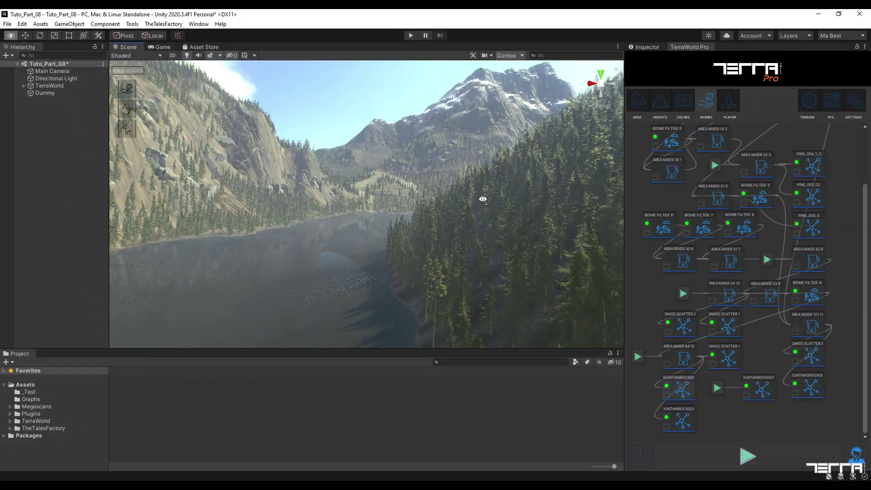
{"action": "right_click_drag", "start_coordinate": [482, 200], "coordinate": [89, 214]}
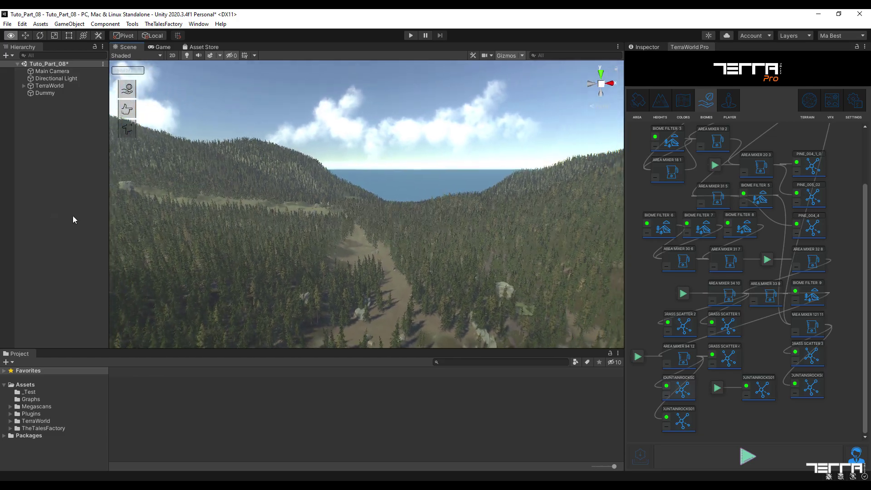
{"action": "right_click_drag", "start_coordinate": [122, 217], "coordinate": [495, 237]}
{"action": "key", "text": "s"}
{"action": "key", "text": "w"}
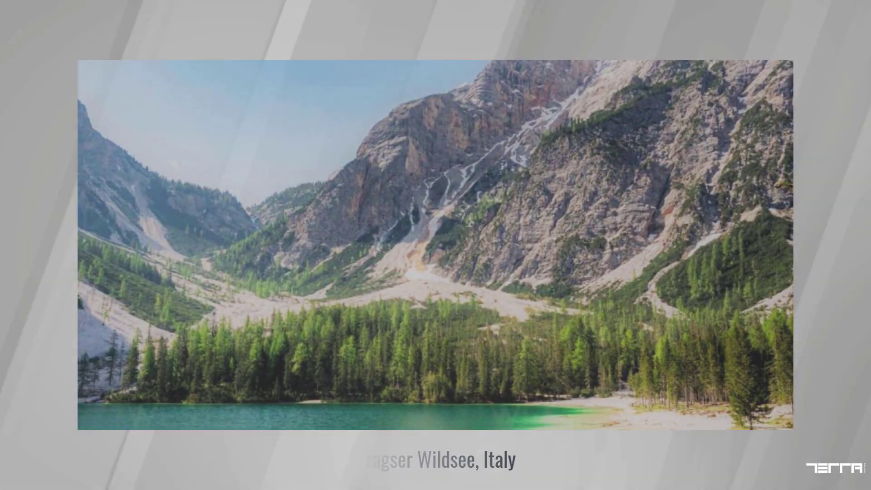
{"action": "left_click_drag", "start_coordinate": [467, 217], "coordinate": [443, 215], "text": "alt"}
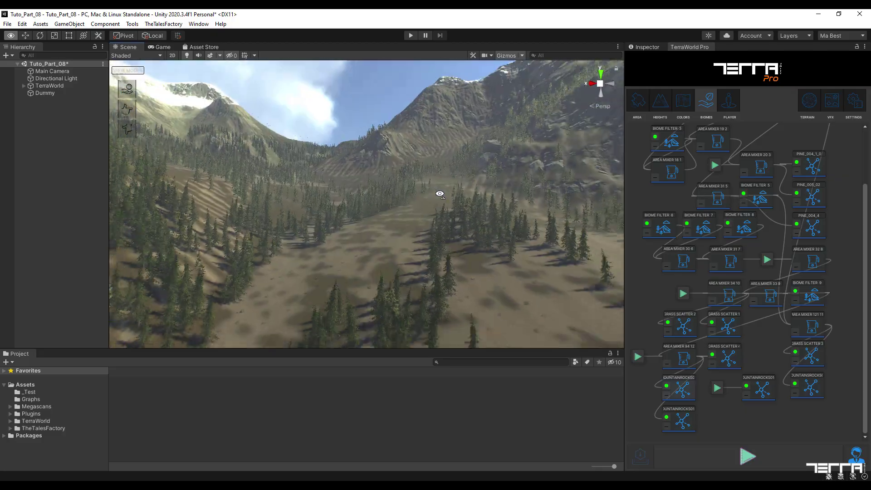
Step: Fly through the forested valley to inspect the trees, then show the Asset Store page
{"action": "right_click_drag", "start_coordinate": [405, 167], "coordinate": [405, 167]}
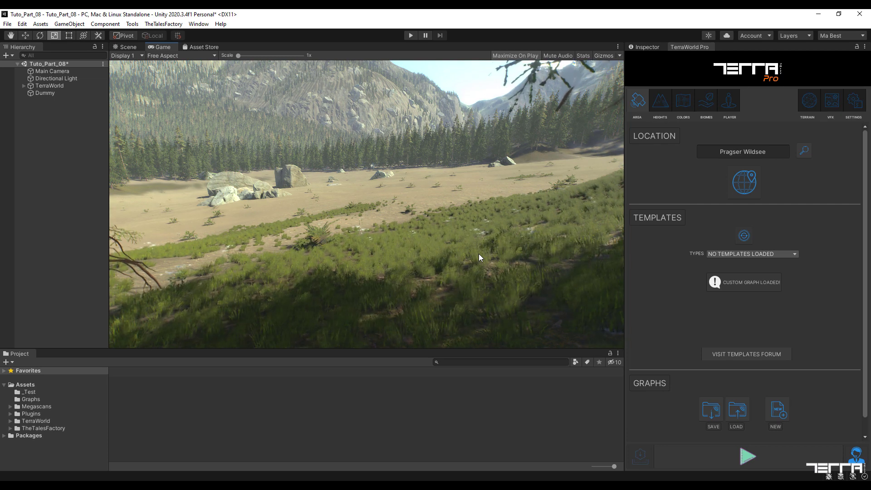
{"action": "left_click", "coordinate": [201, 47]}
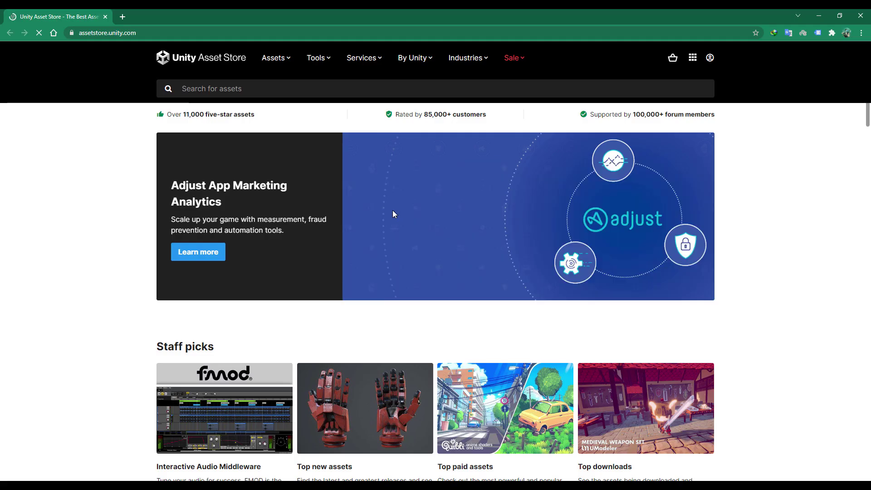
Step: Rerun the recent 'Desert Buildings Modular' search and open that free asset's product page
{"action": "left_click", "coordinate": [345, 60]}
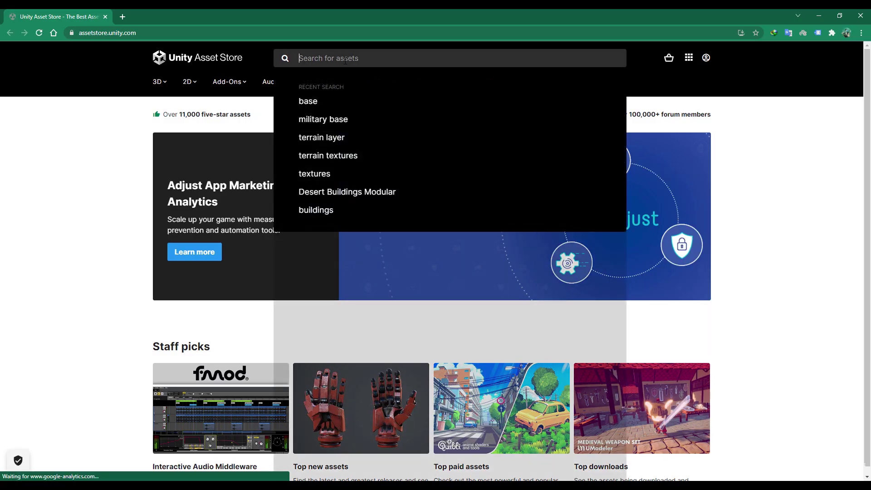
{"action": "left_click", "coordinate": [350, 192]}
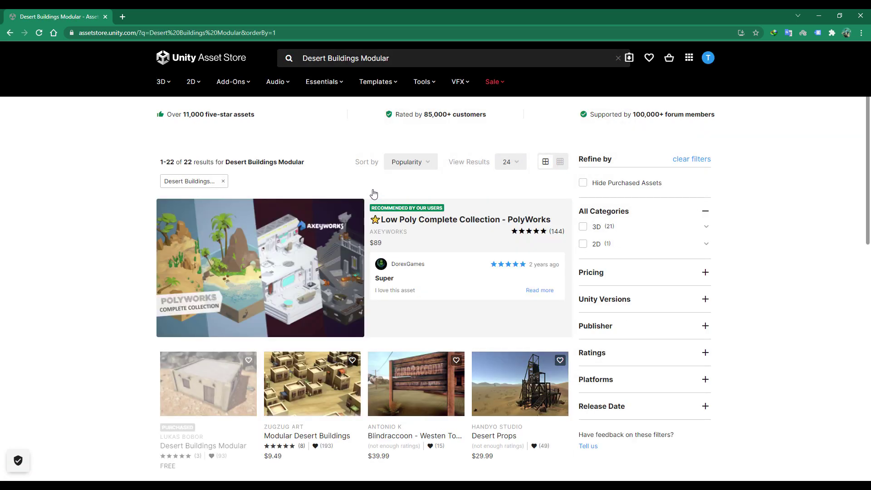
{"action": "left_click", "coordinate": [214, 384]}
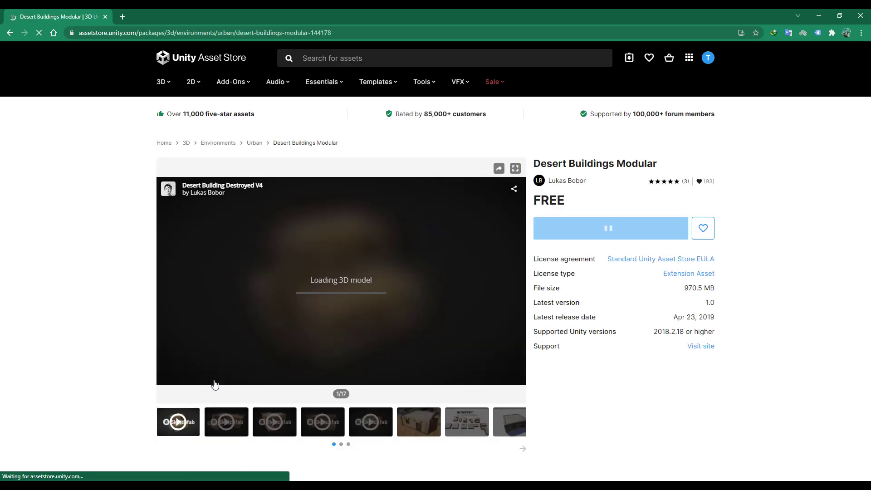